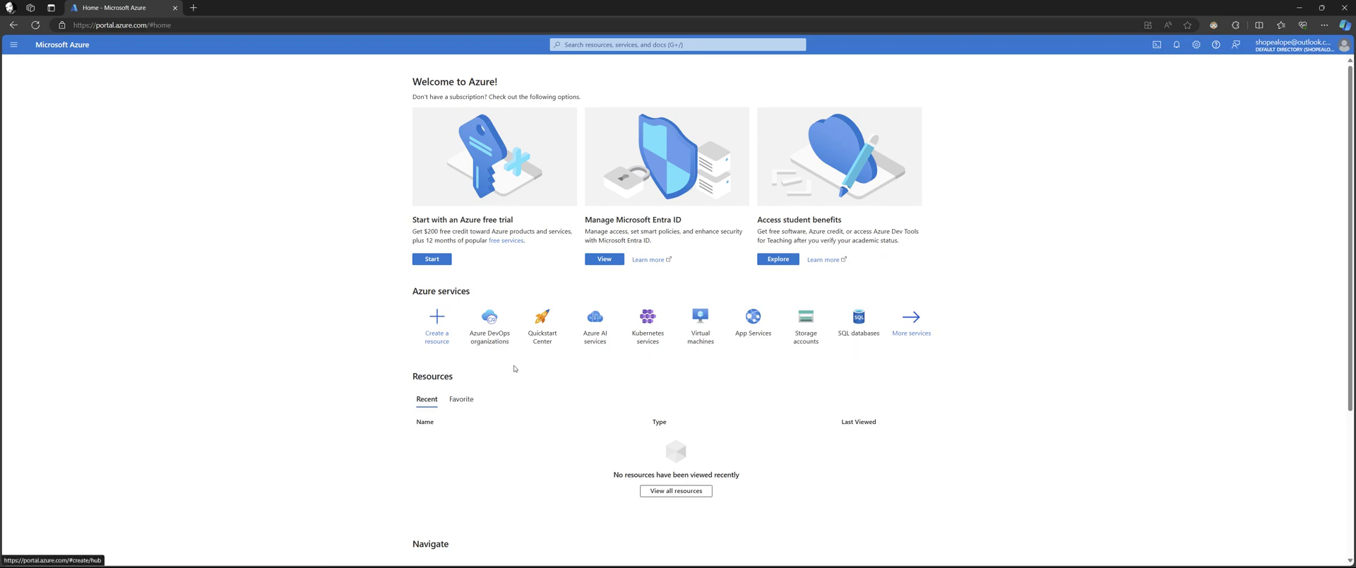
# Go to the test project's Repos > Files page and copy its HTTPS clone URL
pyautogui.moveTo(497, 330)
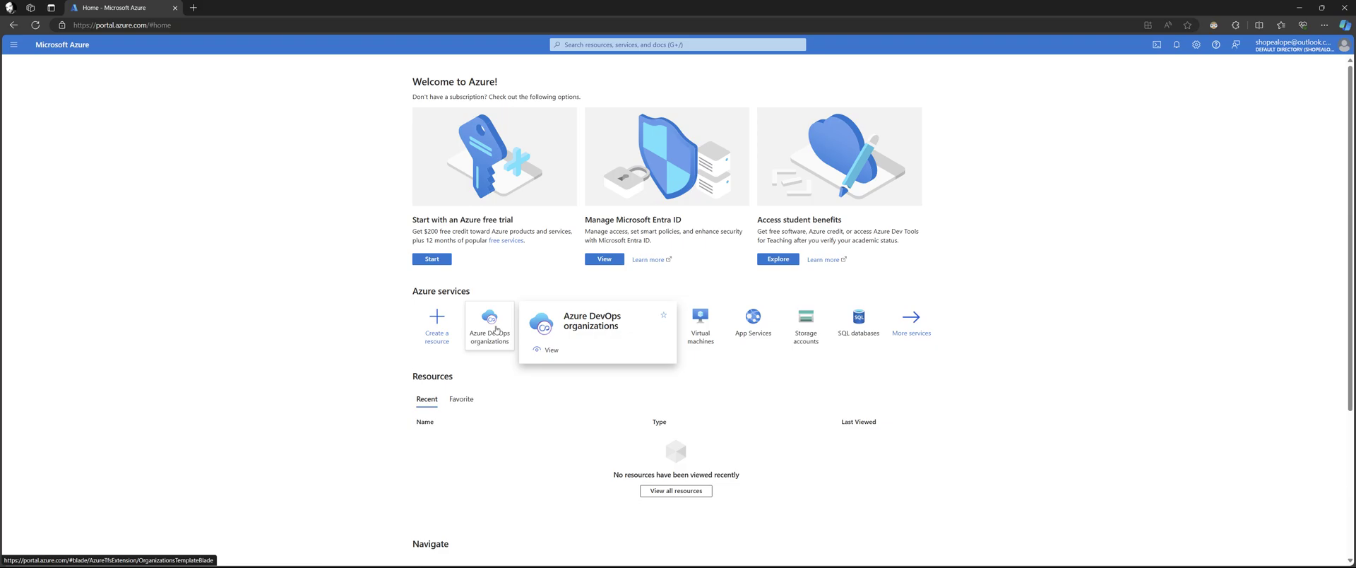
pyautogui.click(497, 330)
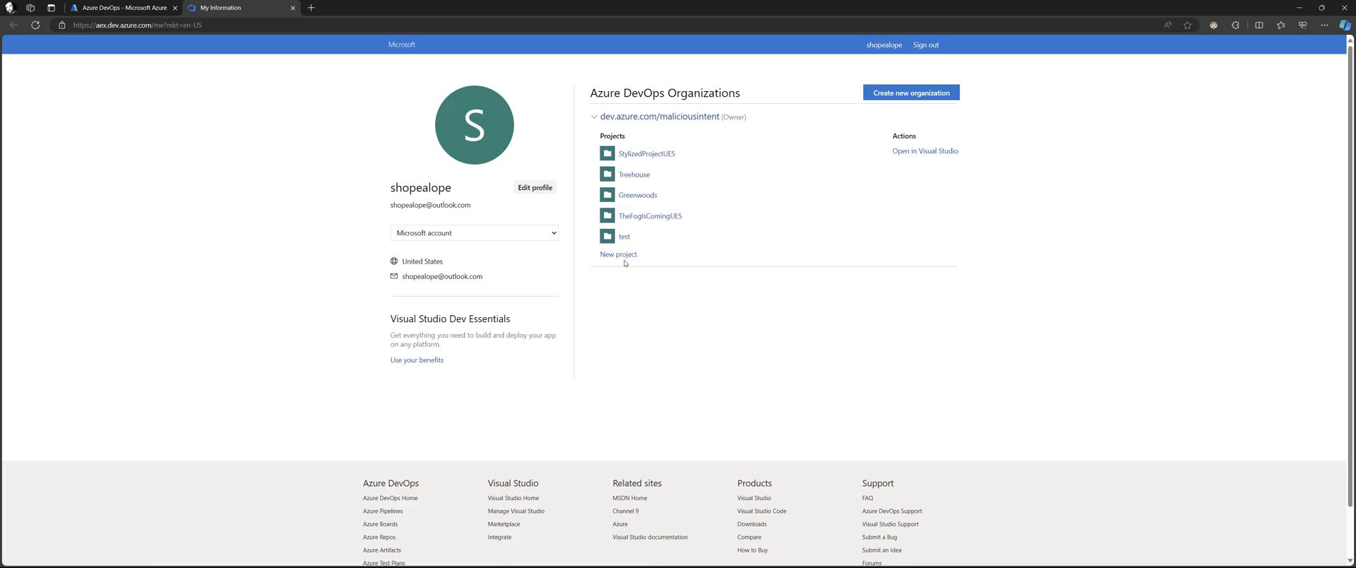
pyautogui.click(622, 240)
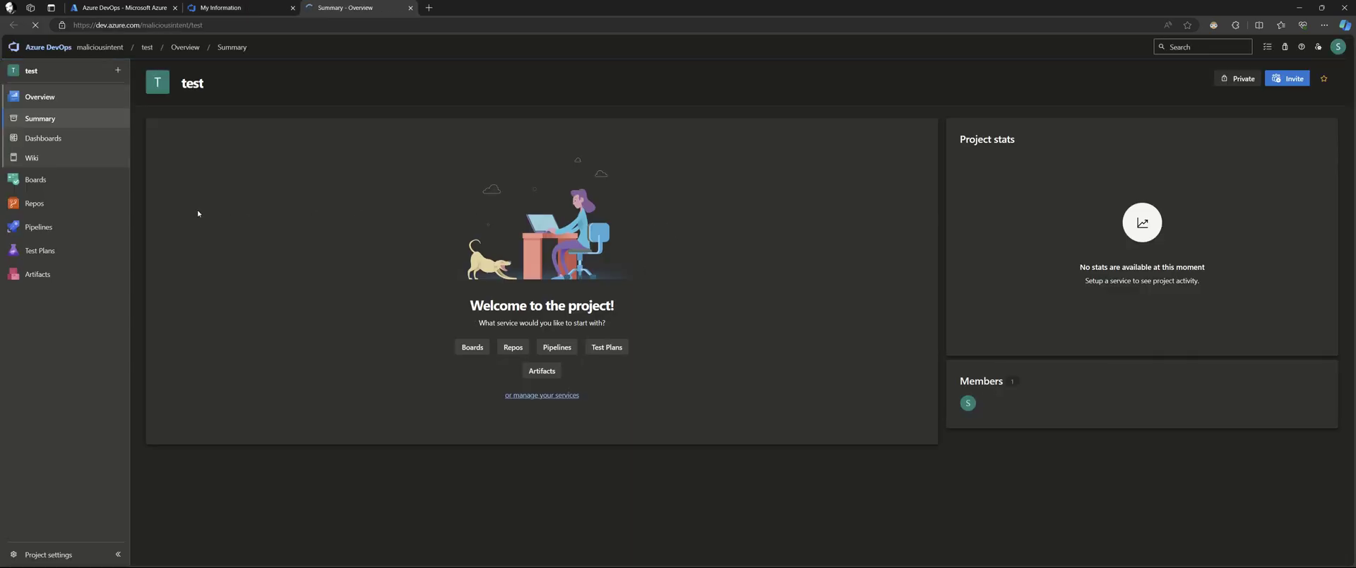
pyautogui.moveTo(51, 210)
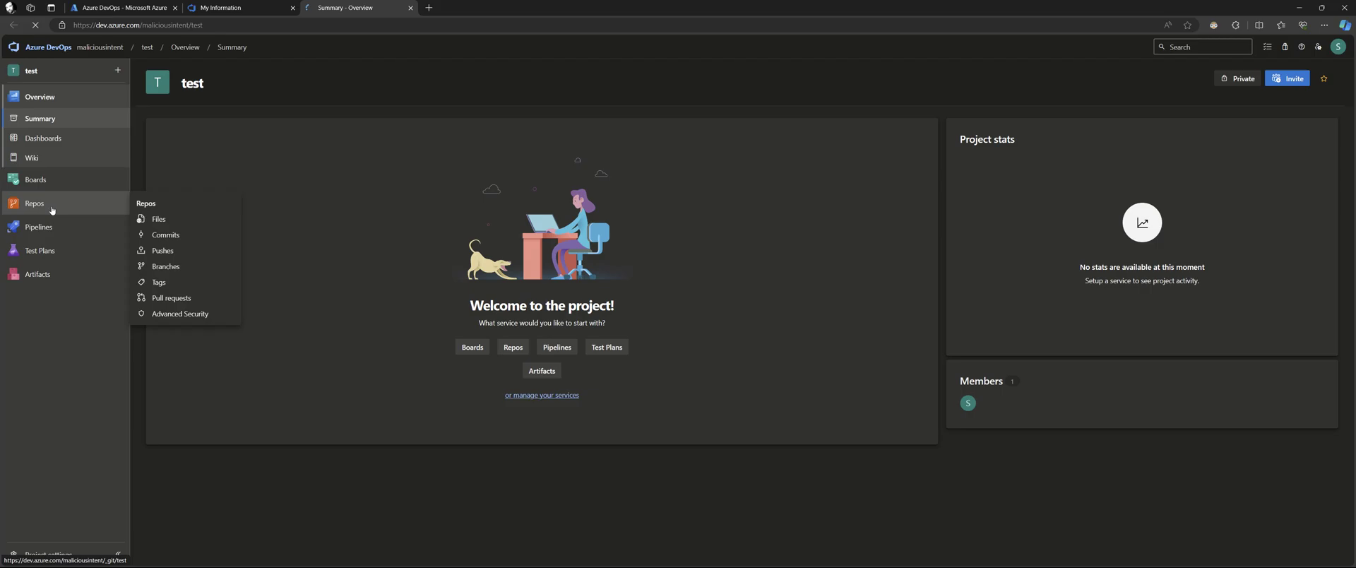
pyautogui.click(51, 210)
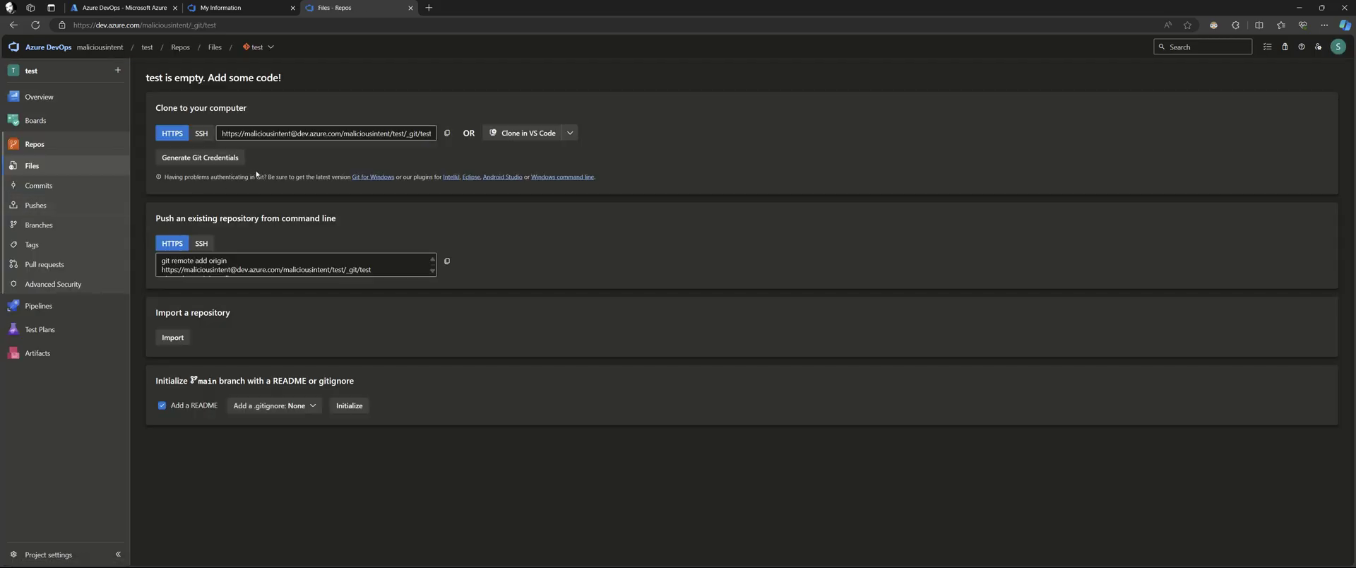
pyautogui.click(446, 133)
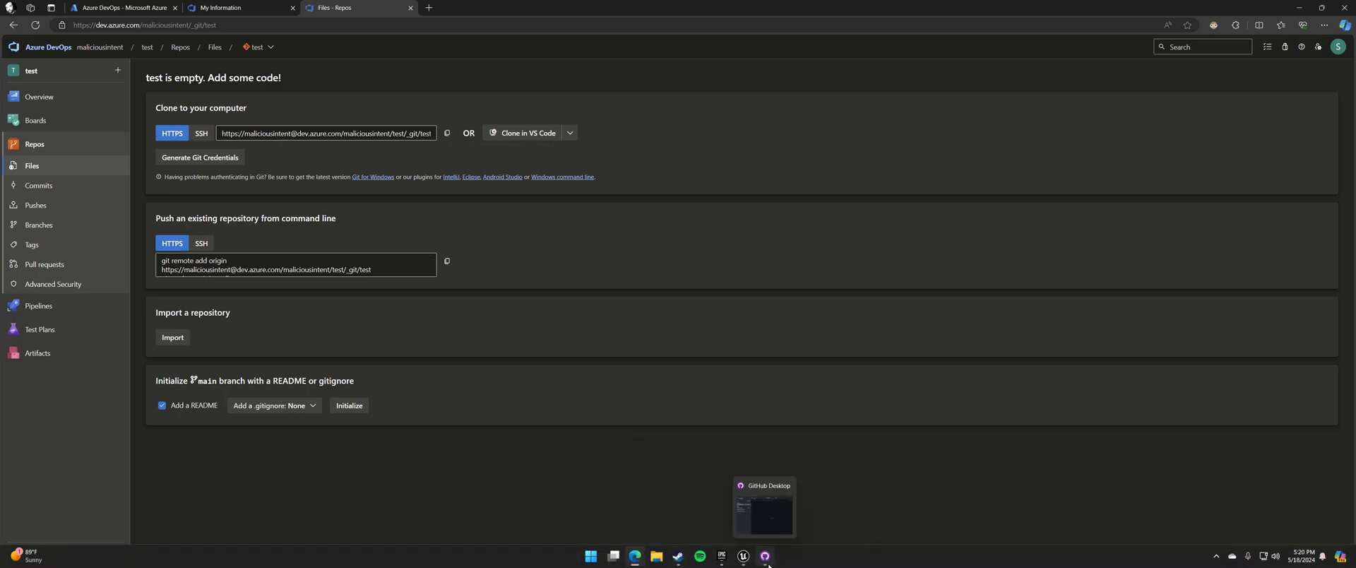
# Clone the test repository in GitHub Desktop from the pasted Azure URL
pyautogui.click(766, 557)
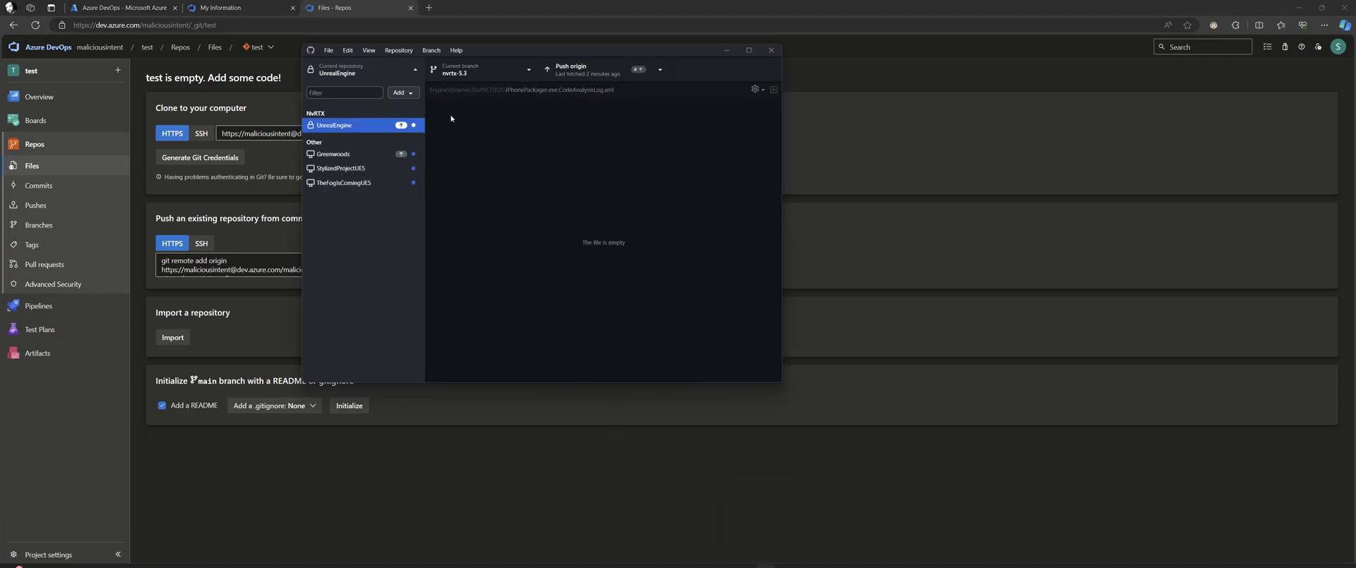
pyautogui.click(401, 93)
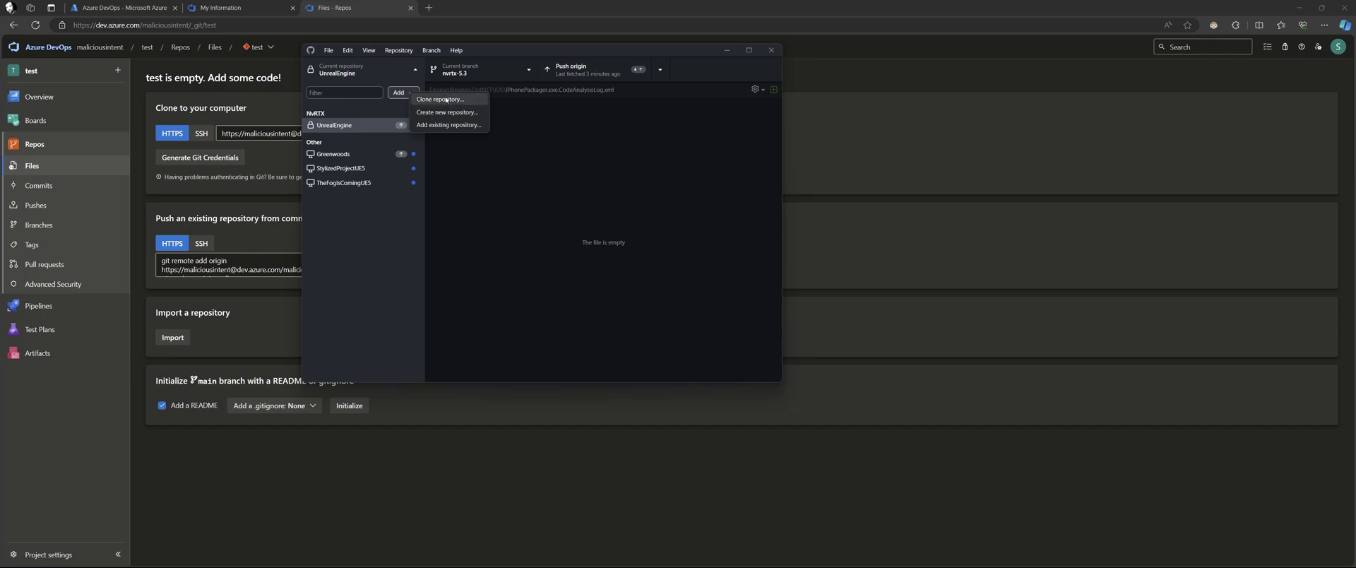
pyautogui.click(446, 100)
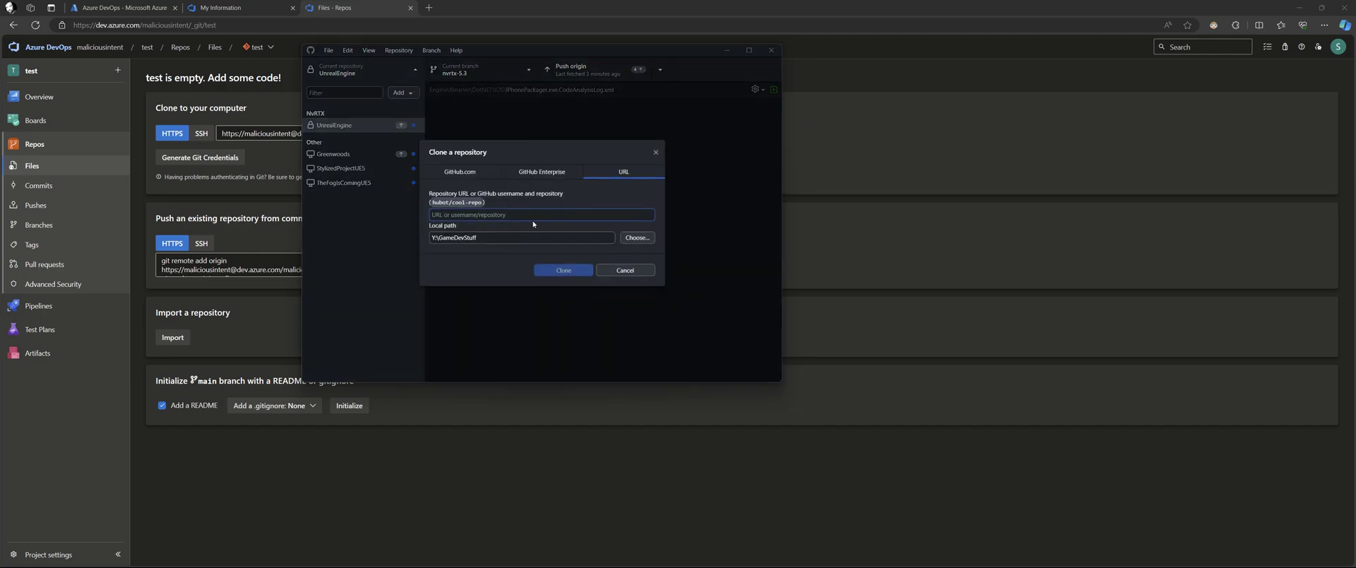
pyautogui.hotkey('ctrl', 'v')
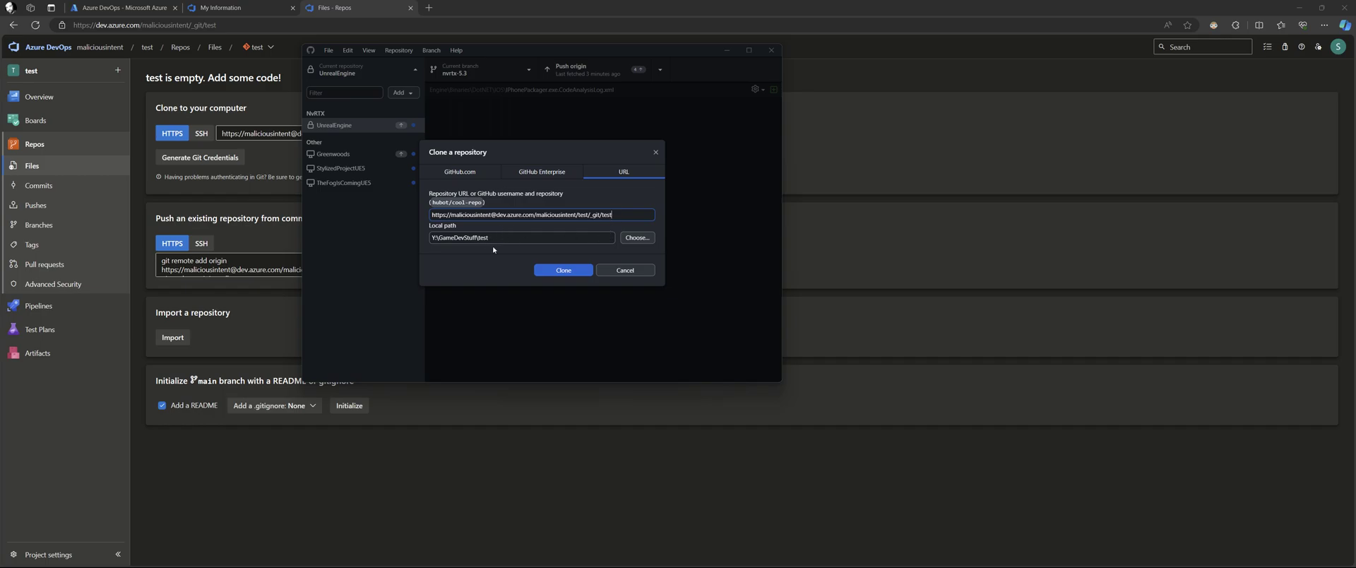
pyautogui.click(559, 267)
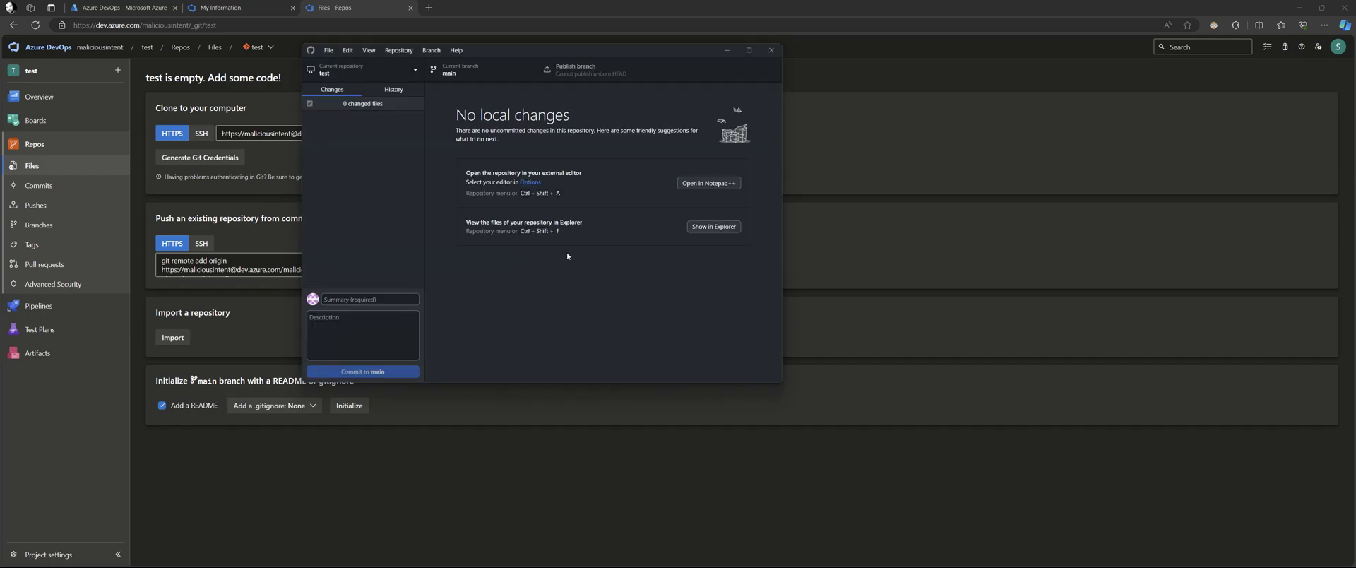
# Start removing the local test repository from GitHub Desktop
pyautogui.click(385, 69)
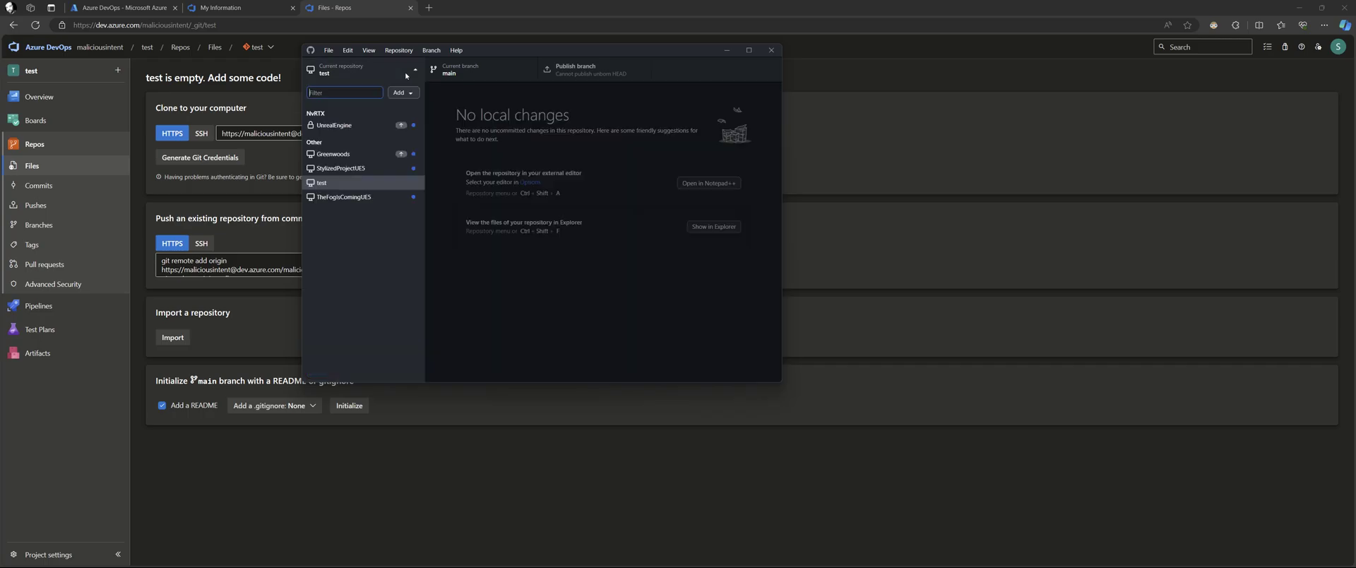
pyautogui.rightClick(371, 186)
pyautogui.click(407, 286)
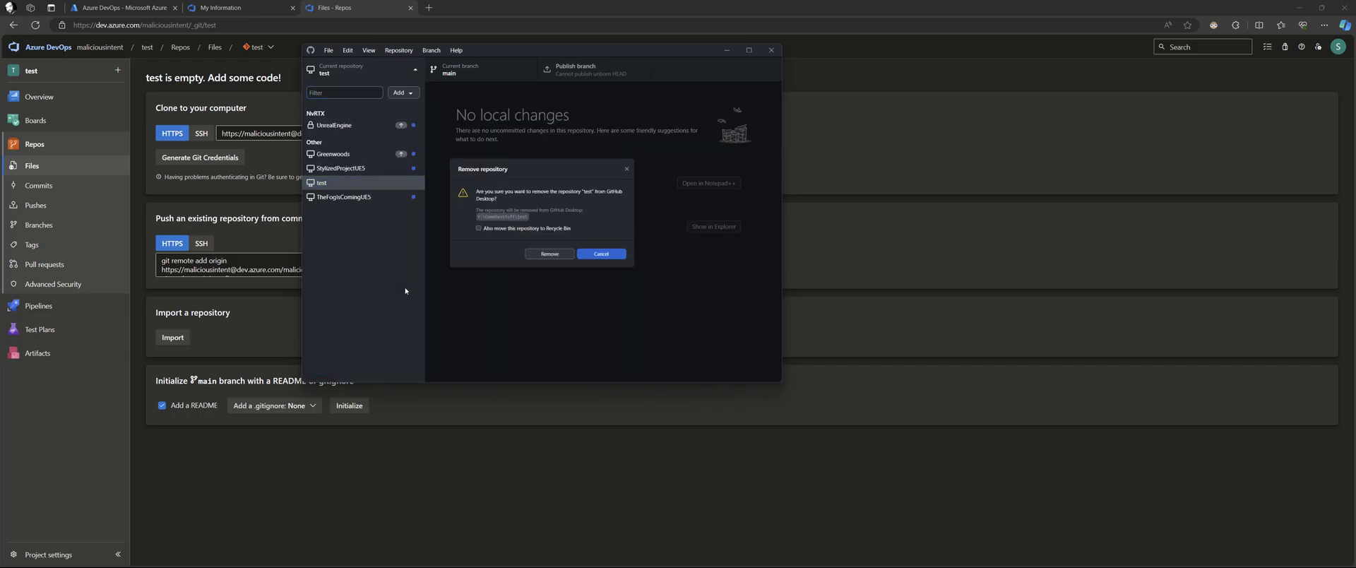
# Confirm the local repository's removal and pick the UnrealEngine .gitignore template in Azure DevOps
pyautogui.click(551, 262)
pyautogui.click(478, 421)
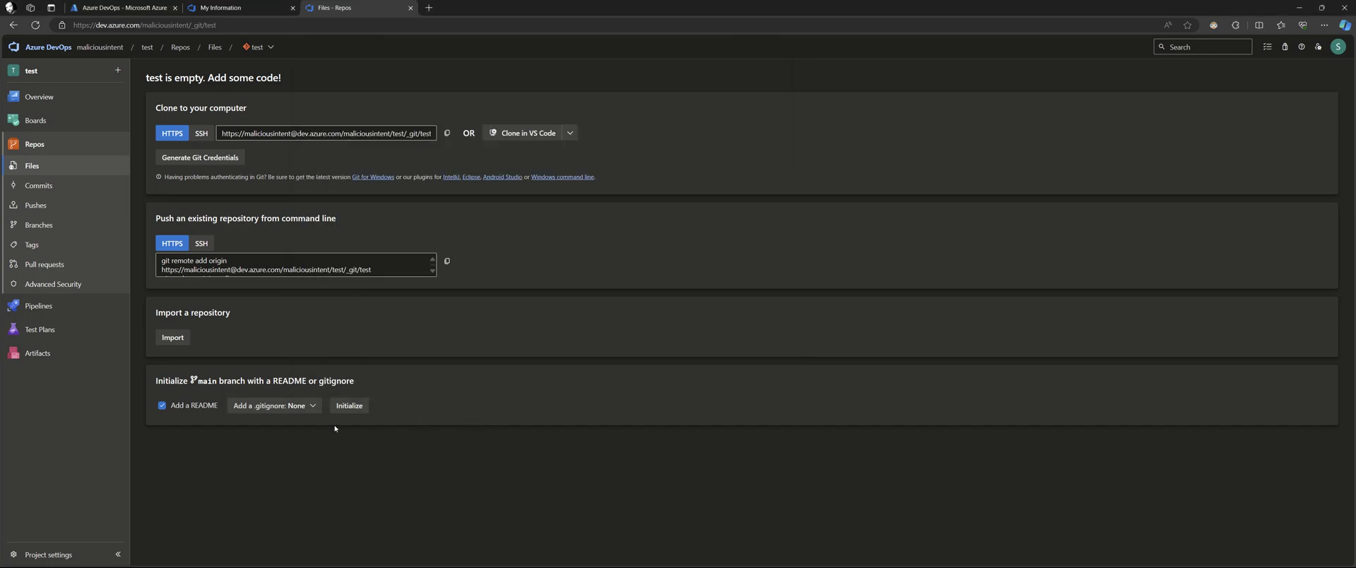
pyautogui.click(293, 407)
pyautogui.scroll(-10, 284, 324)
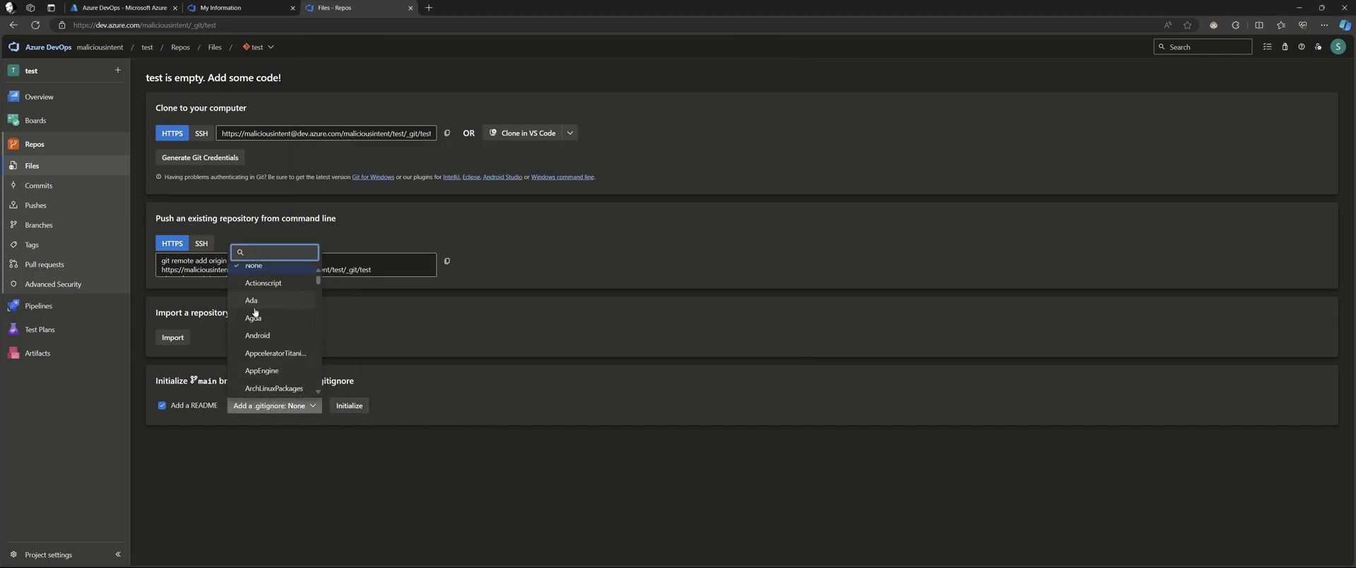
pyautogui.scroll(-20, 284, 323)
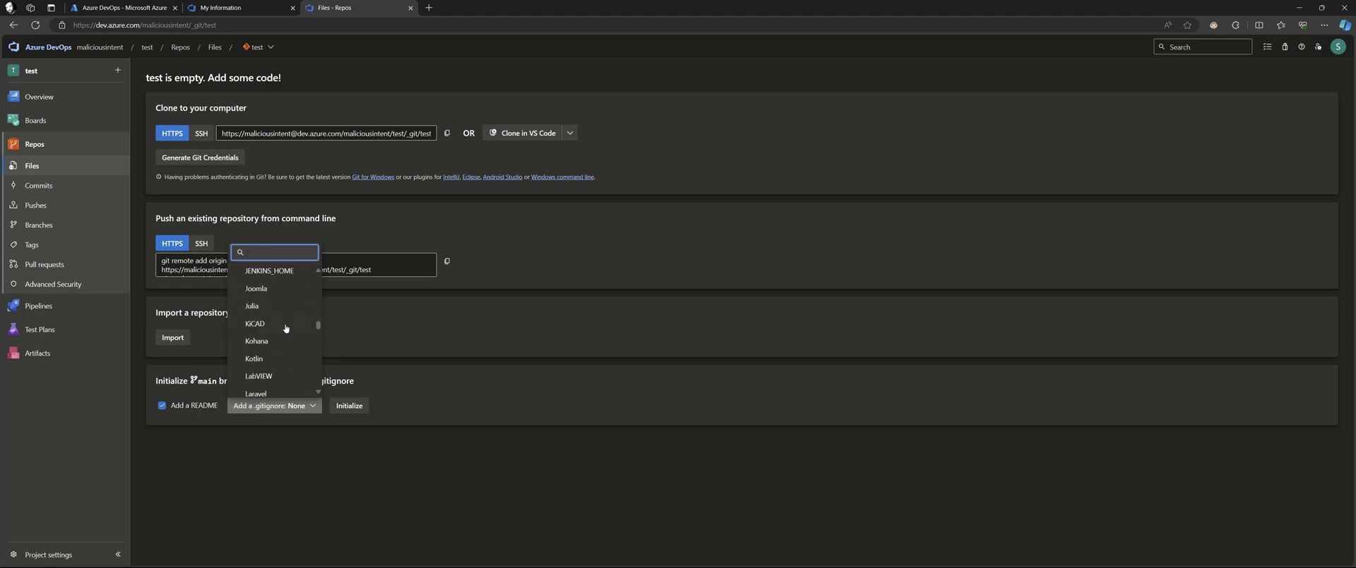
pyautogui.scroll(-3, 288, 325)
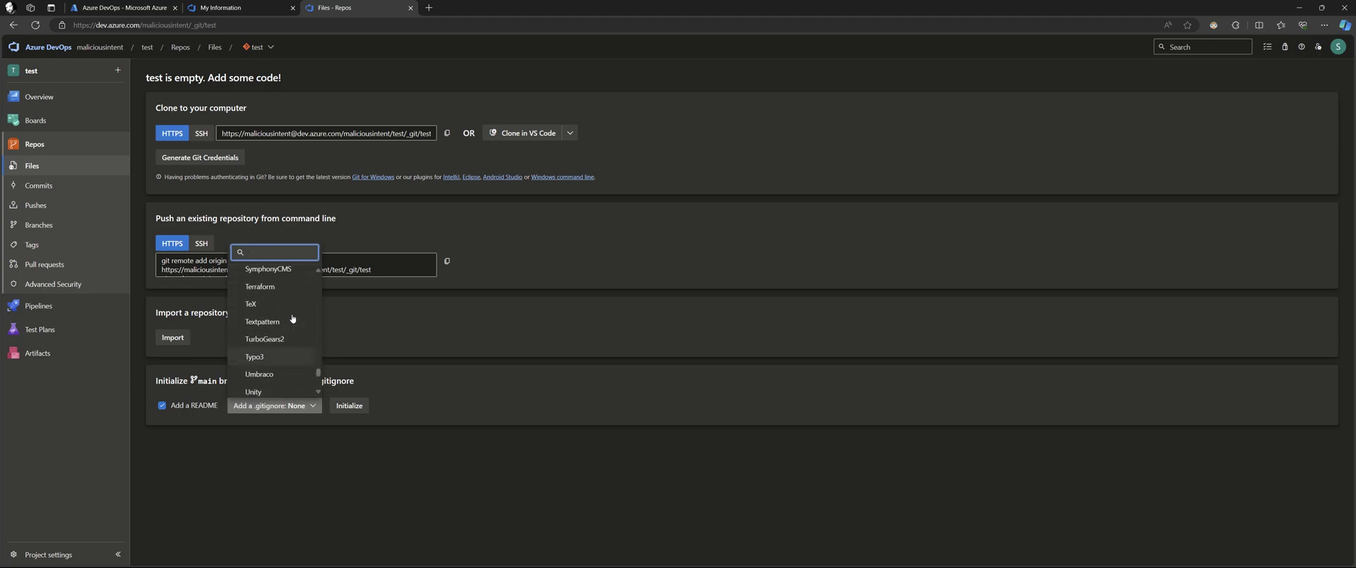
pyautogui.click(284, 331)
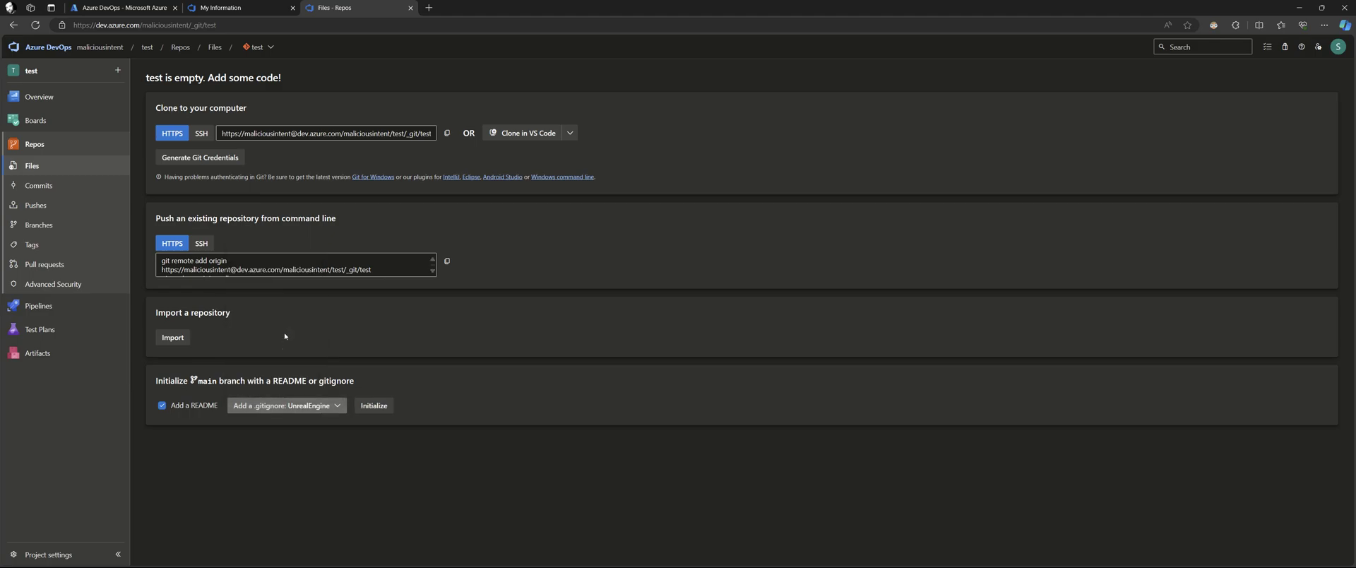
# Initialize main with a README and the UnrealEngine .gitignore, then copy the HTTPS clone URL
pyautogui.click(374, 406)
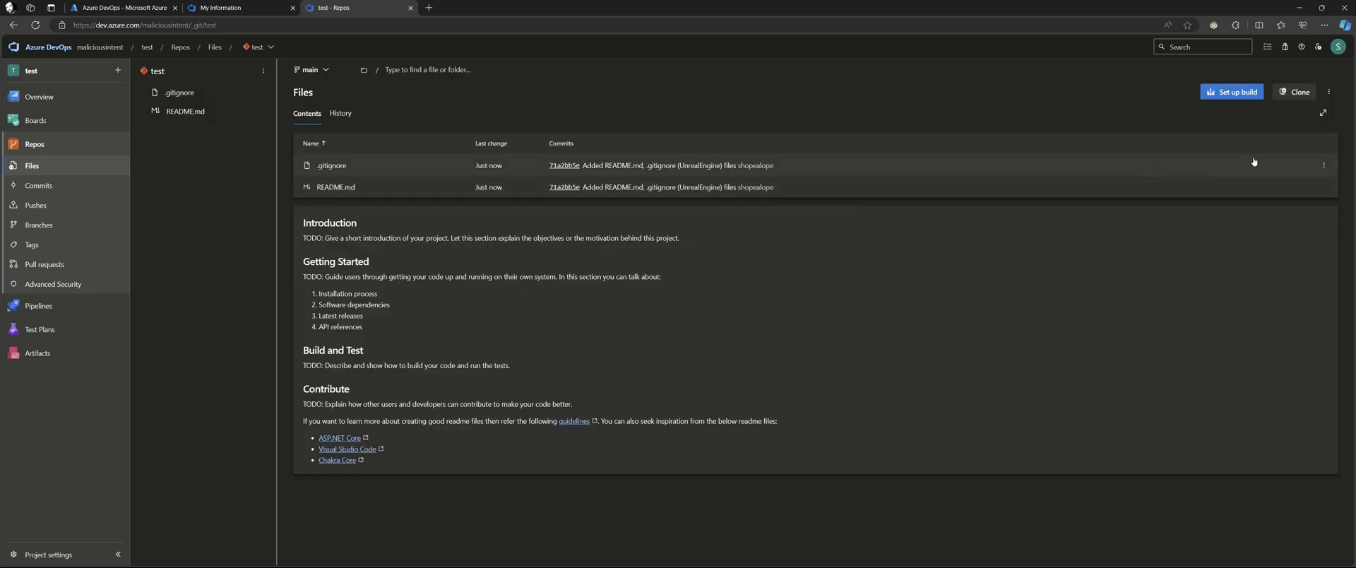
pyautogui.click(1299, 92)
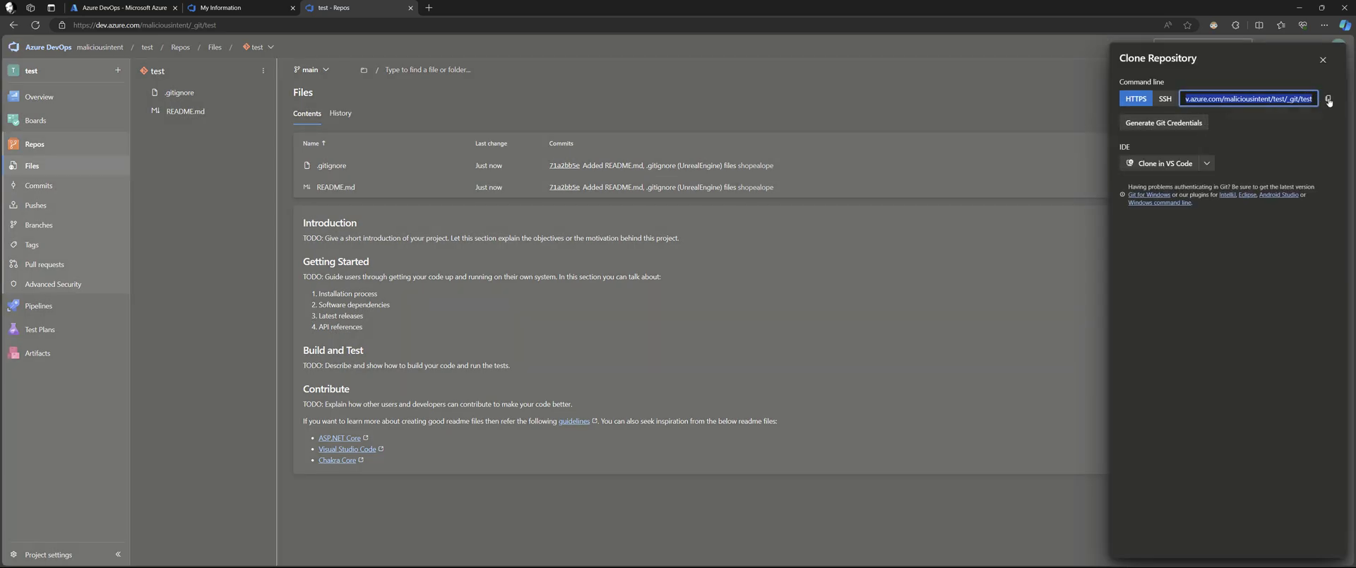
pyautogui.click(1328, 99)
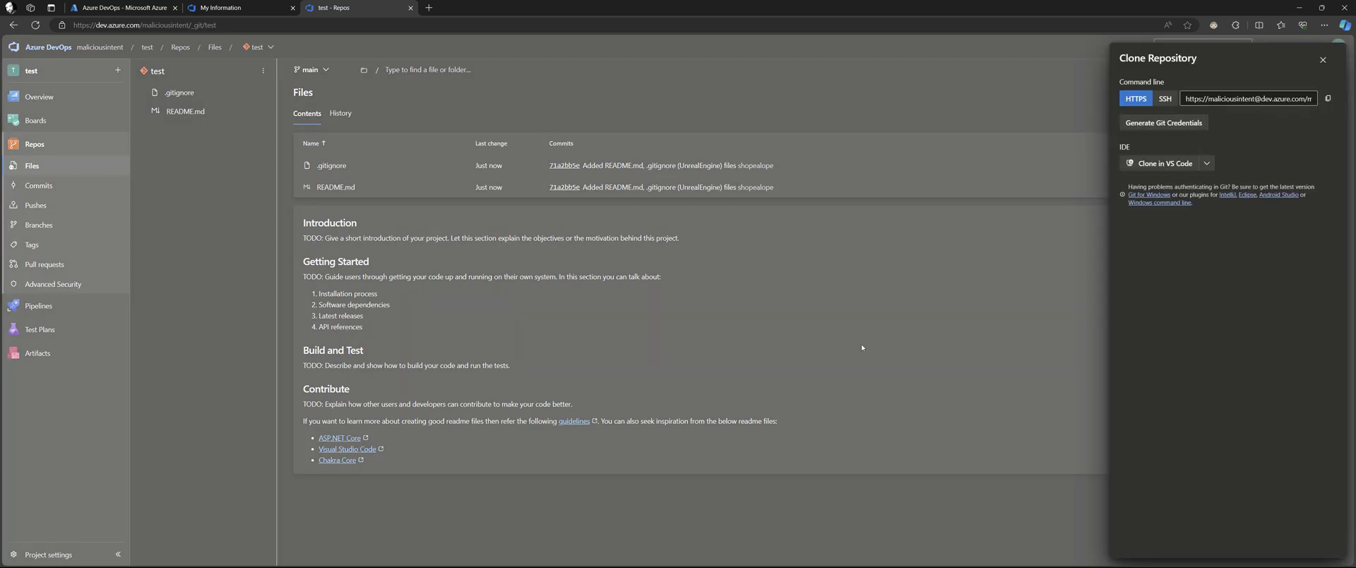
# Clone the test repository from the pasted URL into Y:\GameDevStuff\test and fetch origin
pyautogui.click(764, 558)
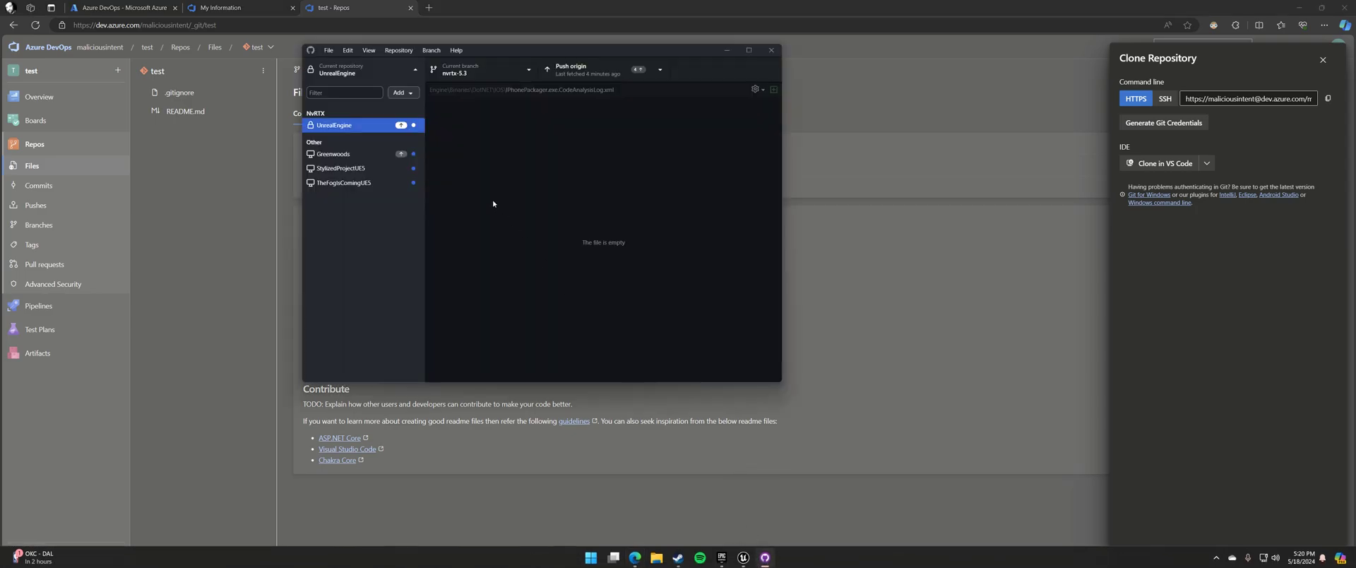
pyautogui.click(416, 74)
pyautogui.click(416, 74)
pyautogui.click(402, 92)
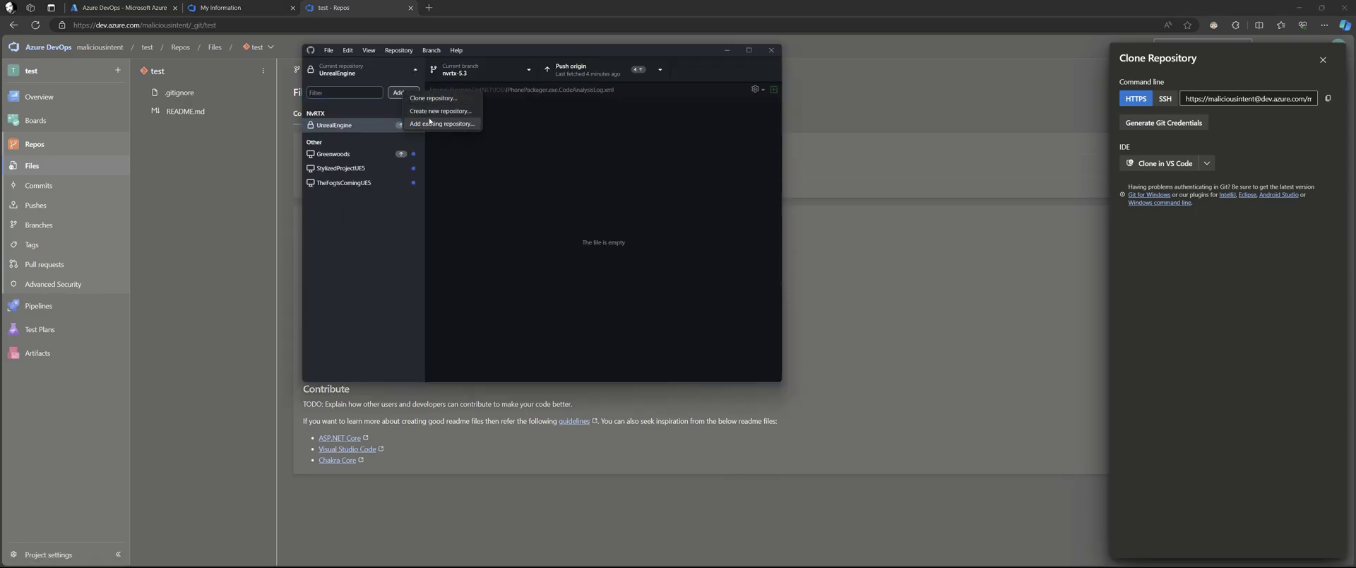
pyautogui.click(452, 99)
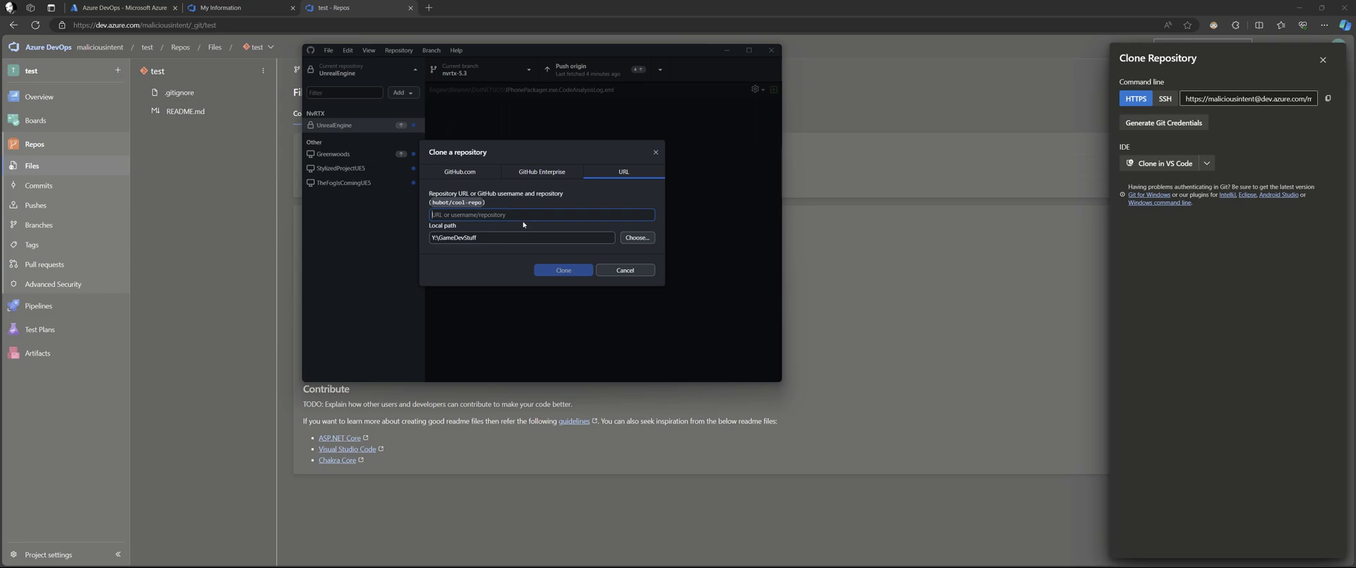
pyautogui.hotkey('ctrl', 'v')
pyautogui.click(561, 271)
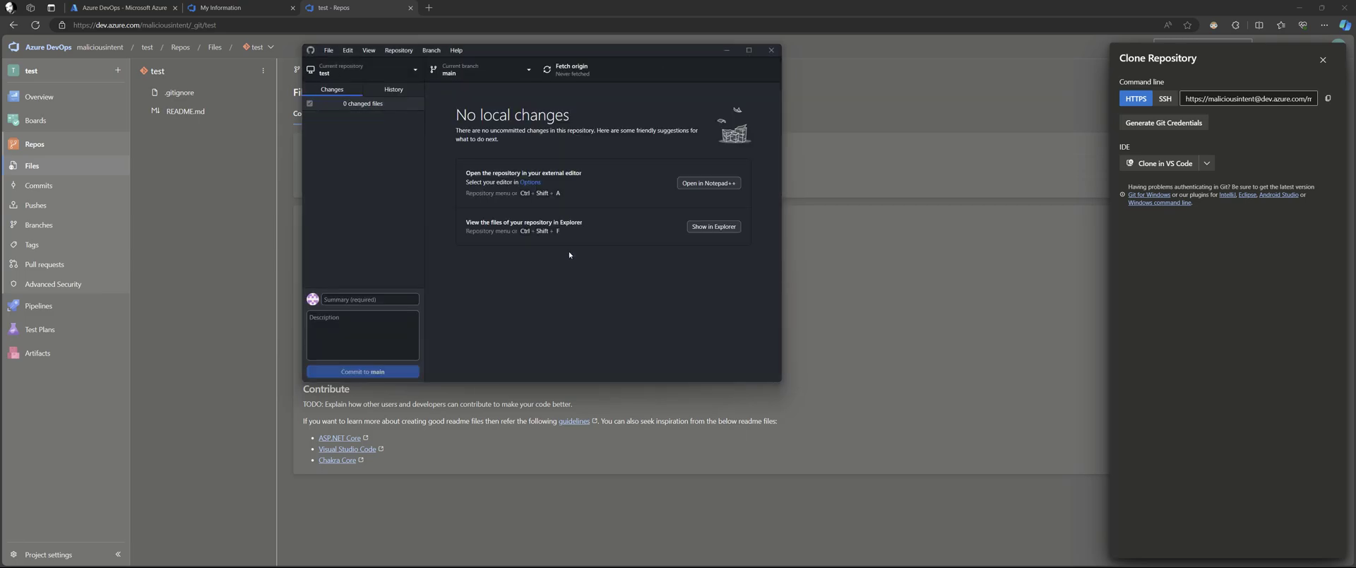
pyautogui.click(579, 69)
# Generate Git credentials for the test repository and copy the password
pyautogui.click(1164, 124)
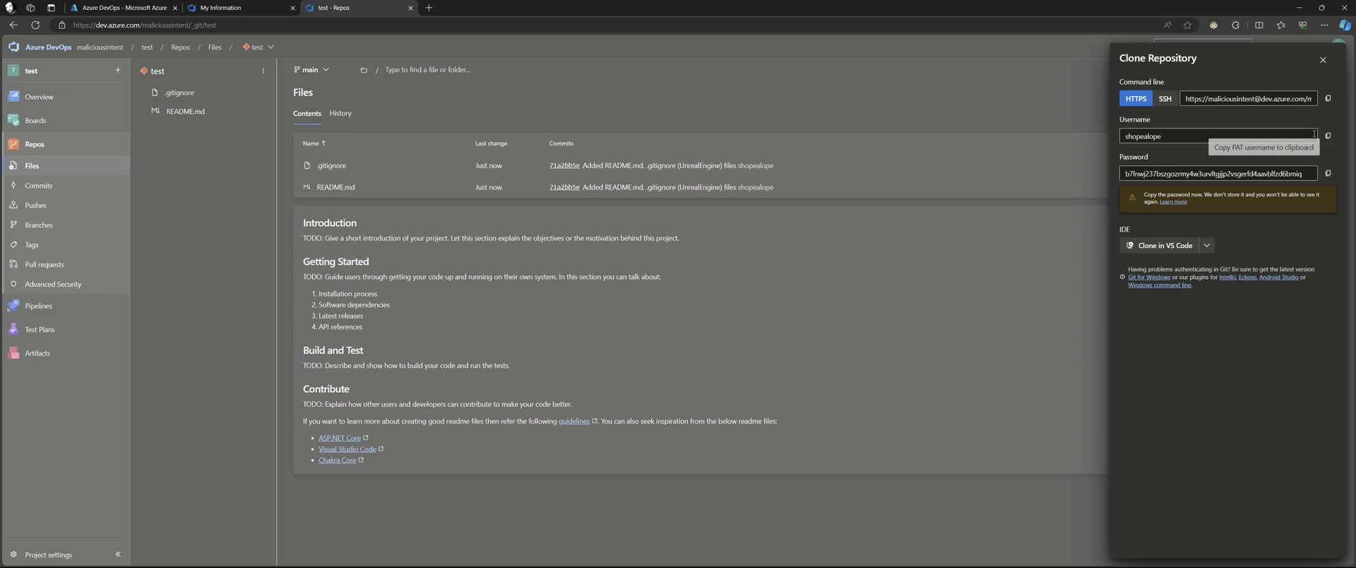
pyautogui.click(1327, 173)
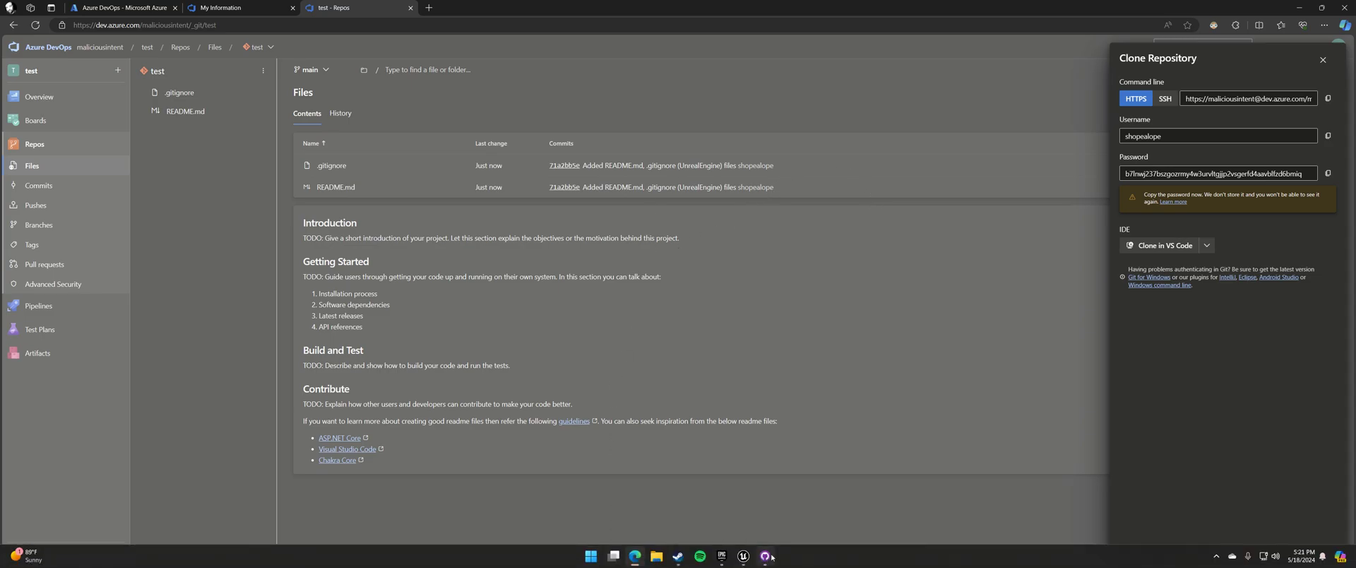
pyautogui.click(765, 559)
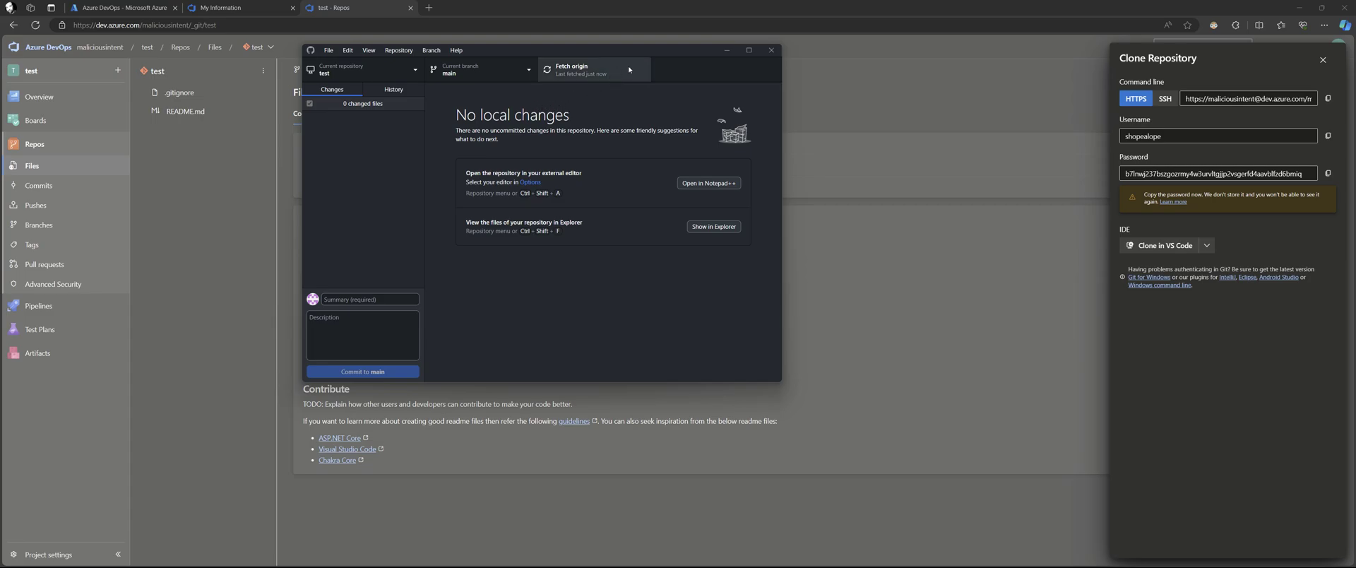
# Close GitHub Desktop and the browser, then set Unreal Editor's revision control provider to Git
pyautogui.click(770, 50)
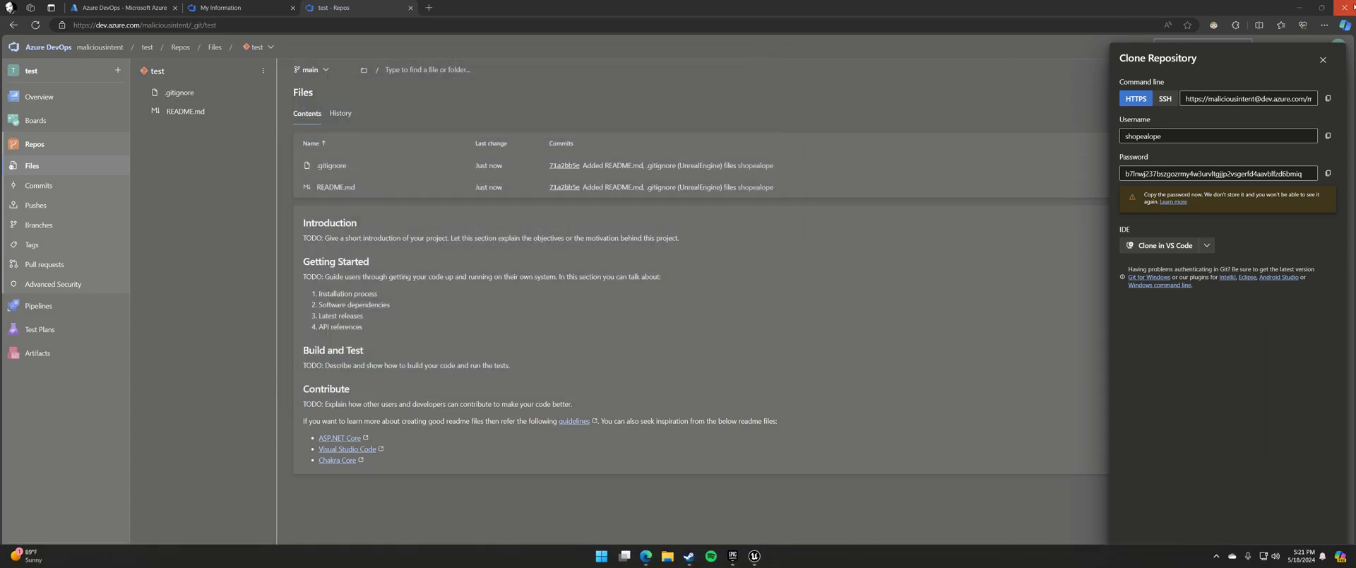
pyautogui.click(1344, 8)
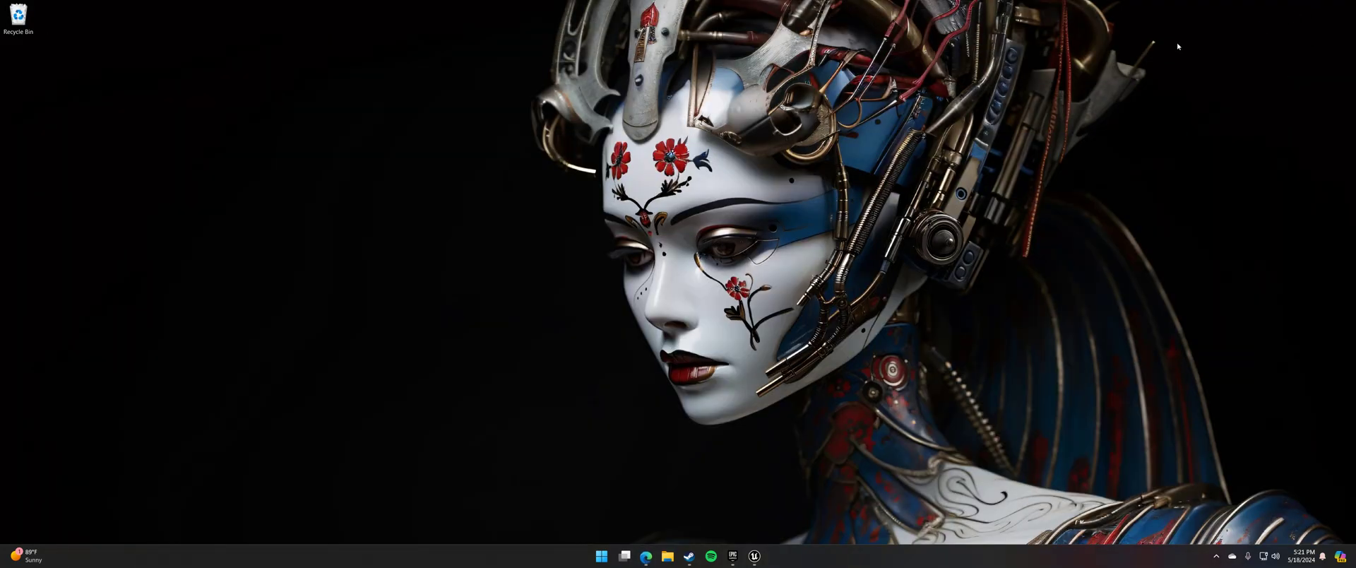
pyautogui.click(755, 555)
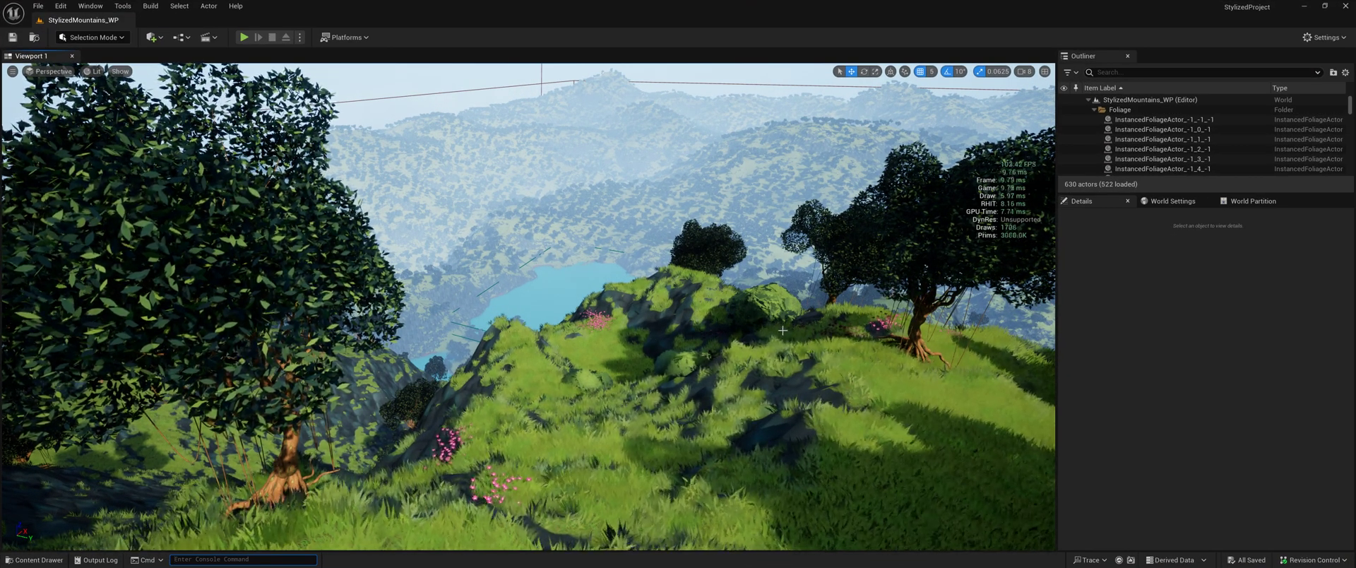
pyautogui.click(1312, 559)
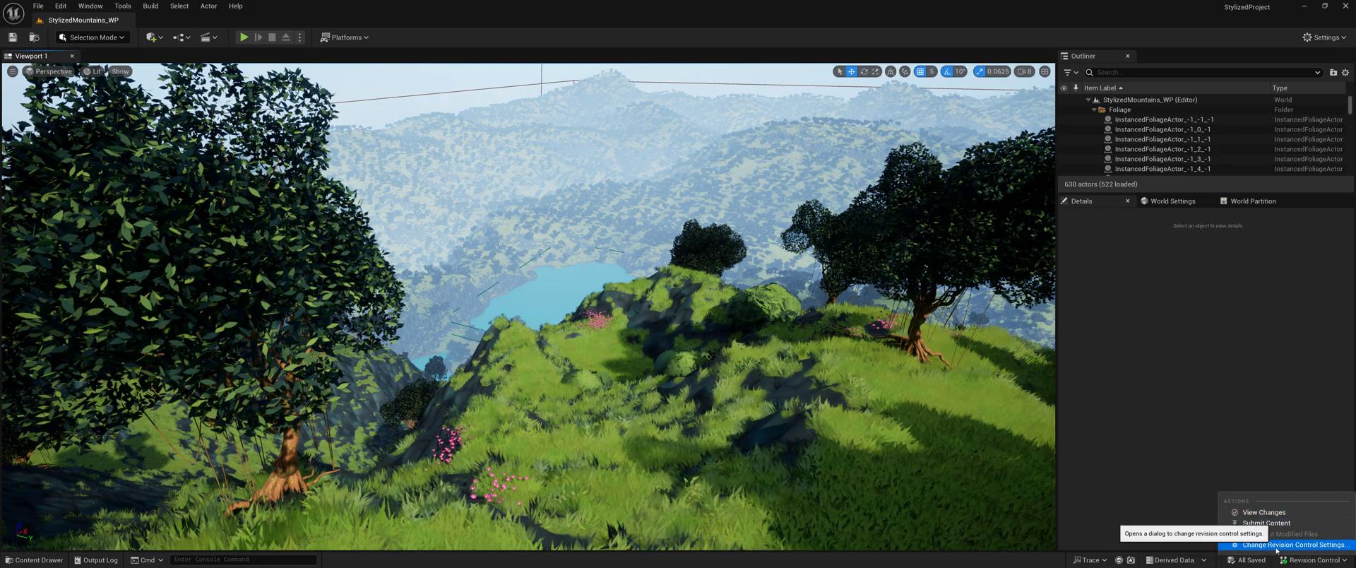
pyautogui.click(1257, 546)
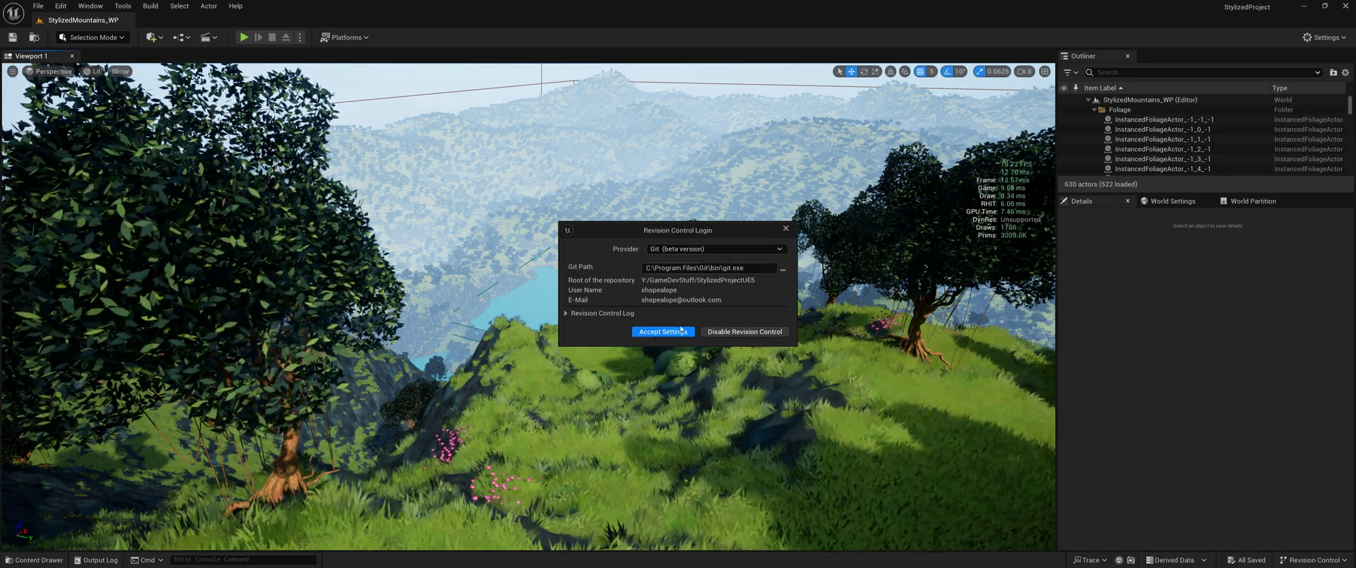
pyautogui.click(785, 228)
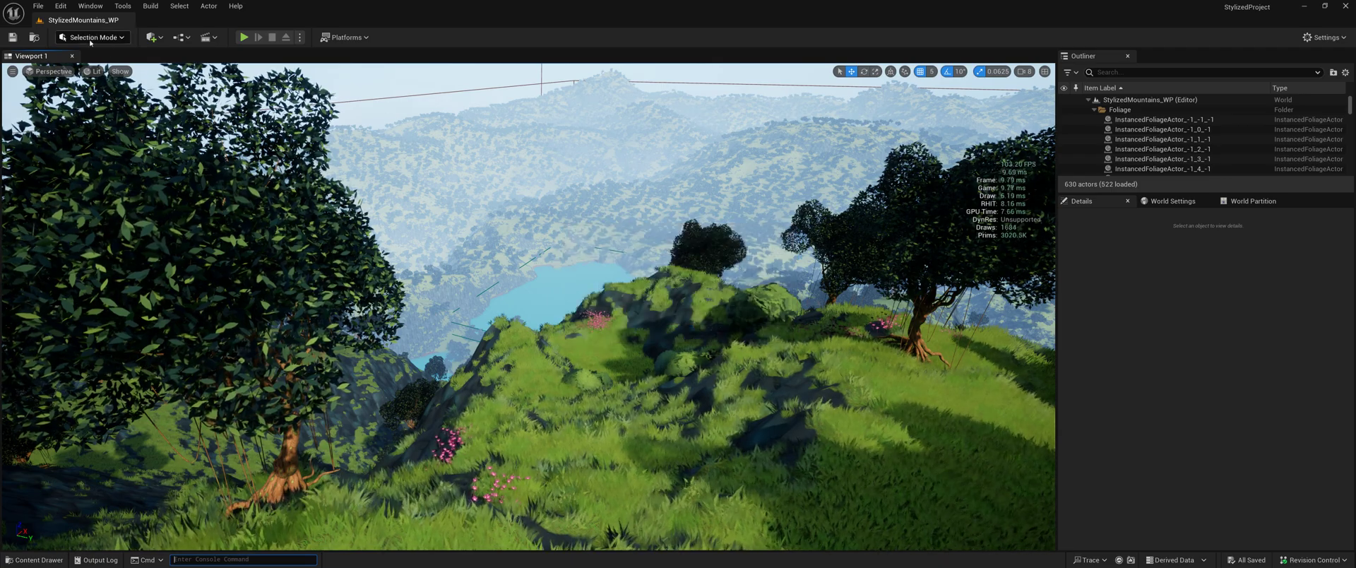
pyautogui.click(61, 6)
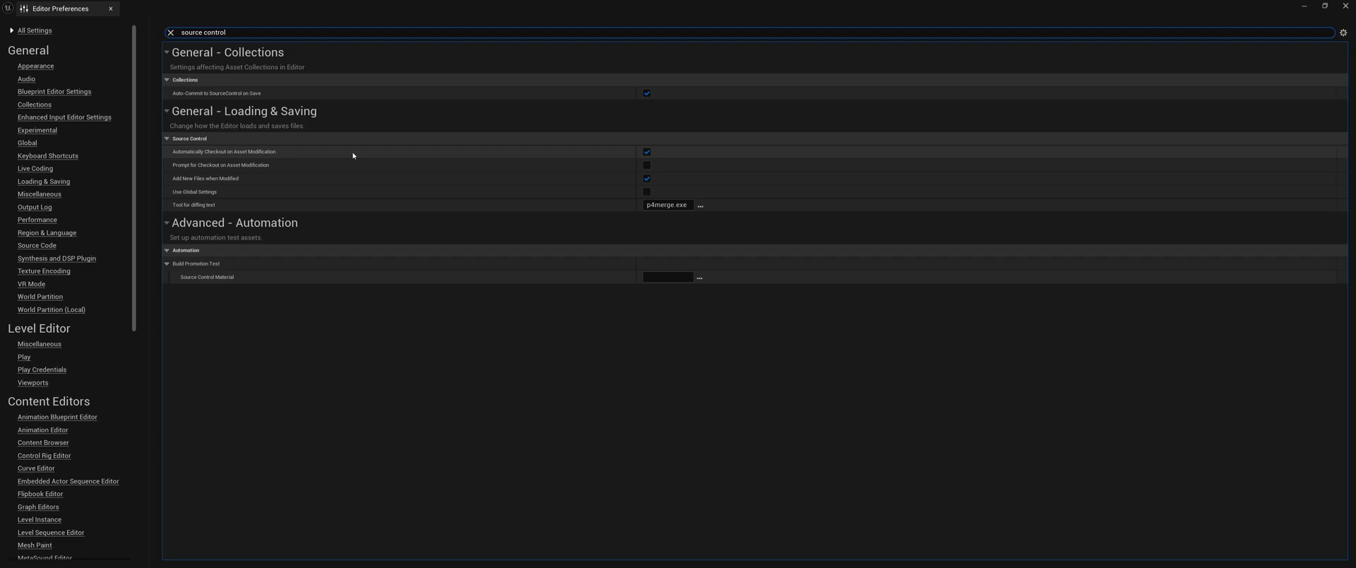
pyautogui.click(111, 9)
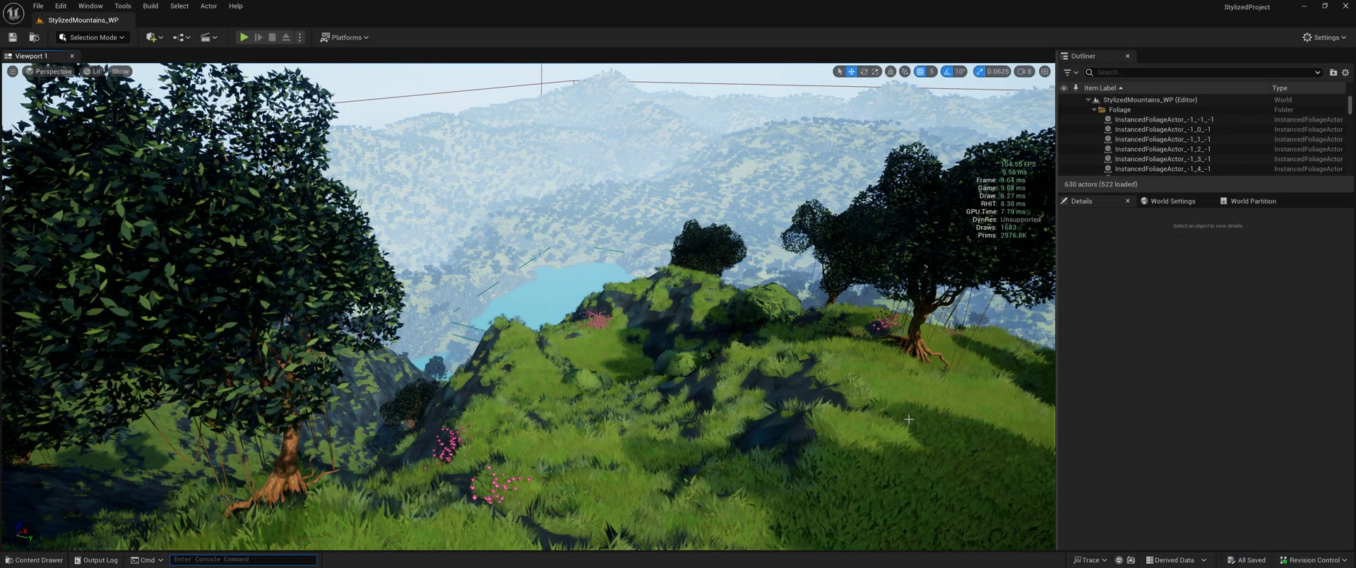
pyautogui.click(1324, 561)
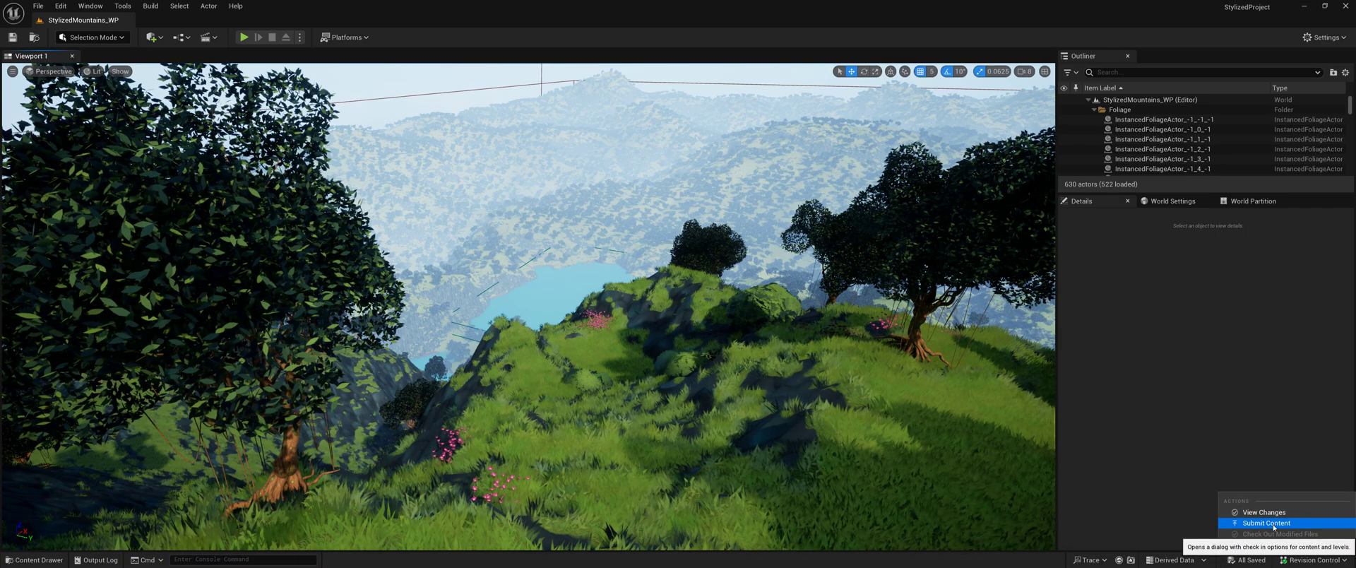
pyautogui.click(1117, 432)
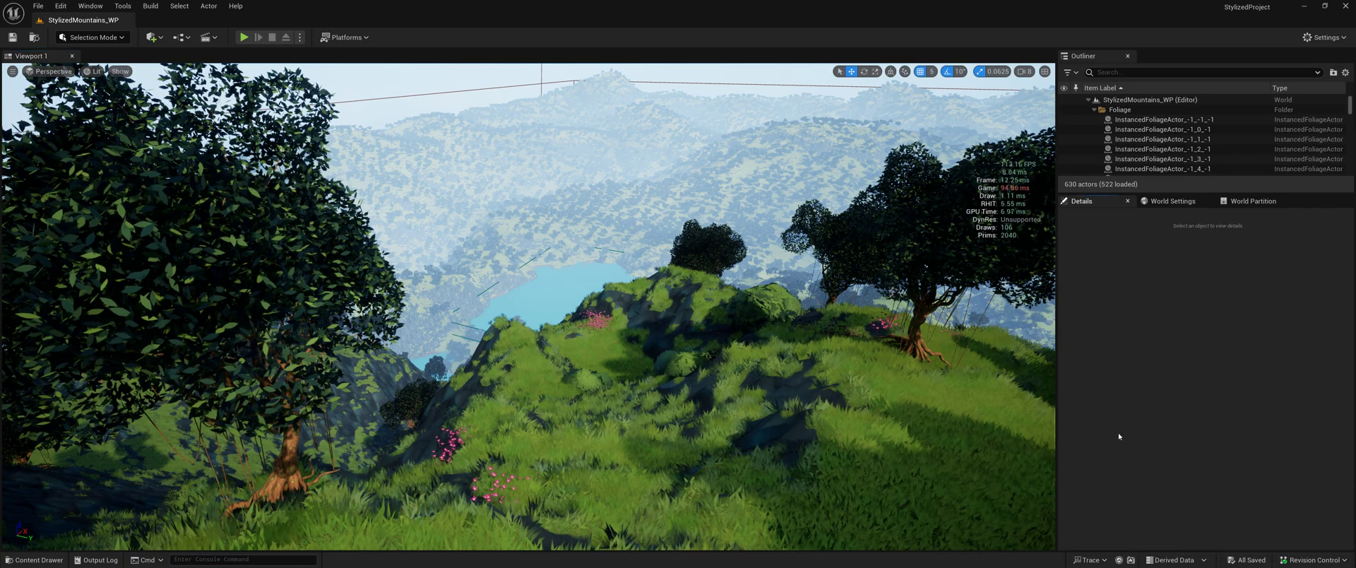